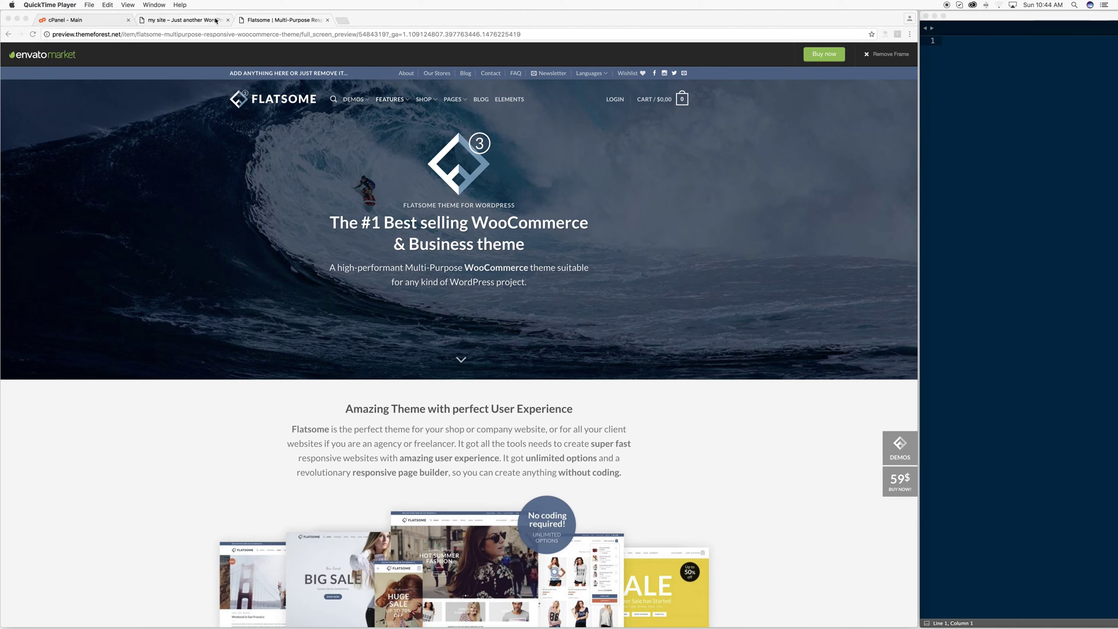
# In the my site tab, load the site's /wp-admin address and log in to the Dashboard
pyautogui.click(196, 20)
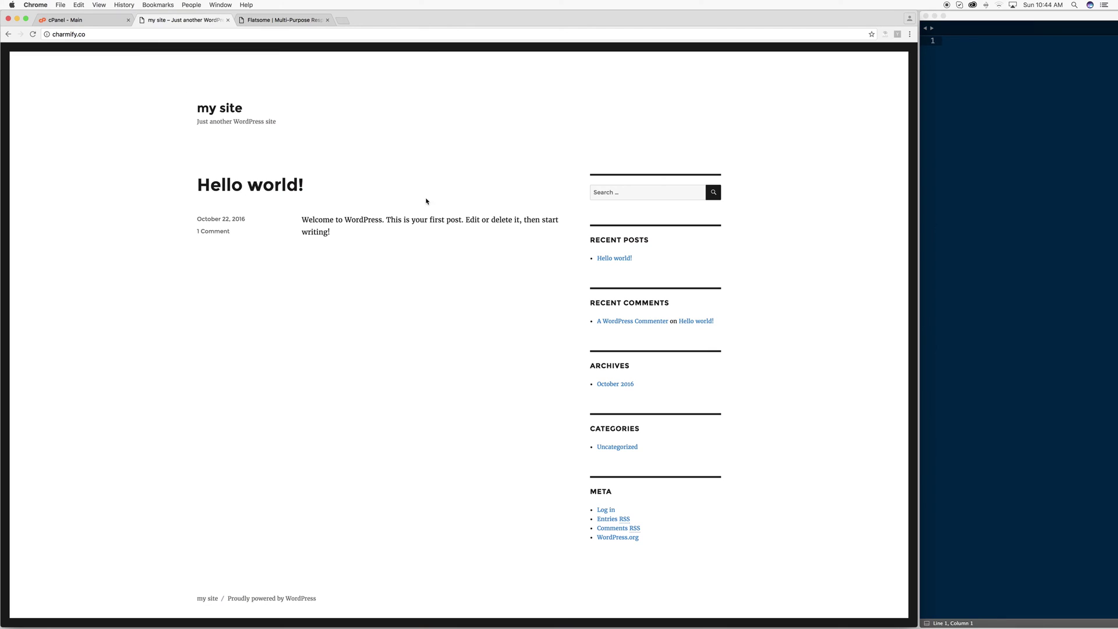
pyautogui.click(131, 34)
pyautogui.write('/wp-admin')
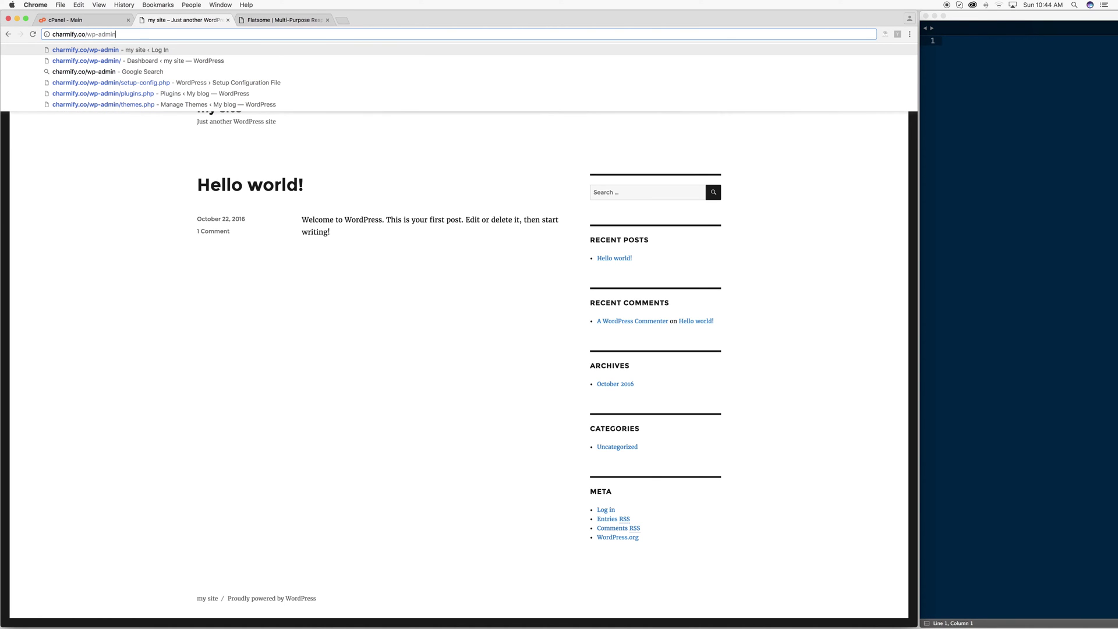
pyautogui.press('Return')
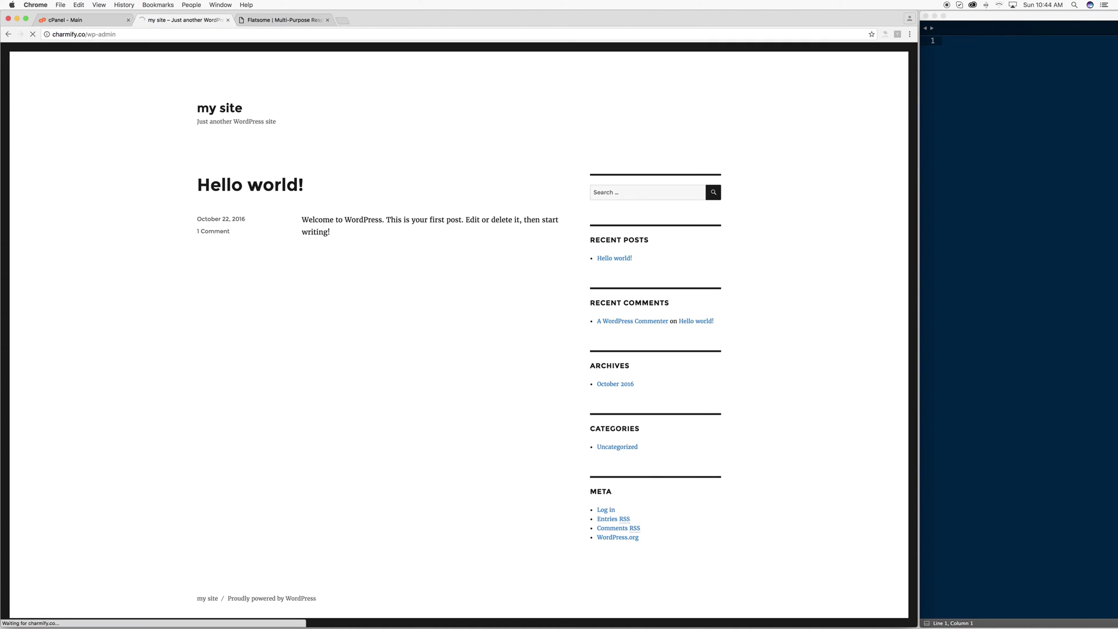
pyautogui.click(503, 247)
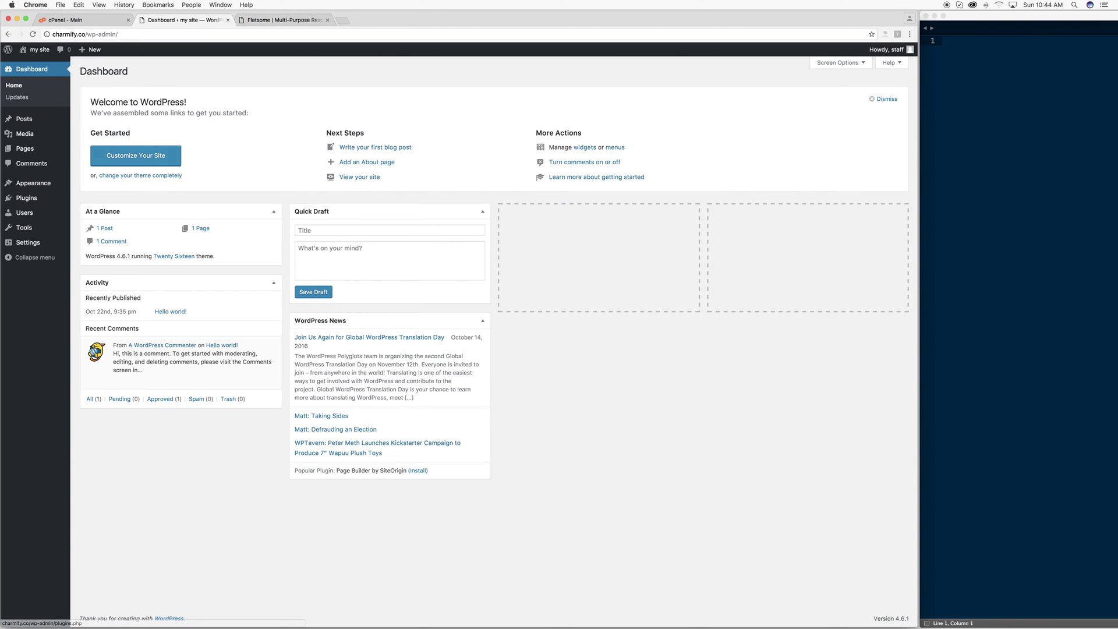
# Install the ThemeForest theme zip from the Desktop through Themes > Add New > Upload Theme
pyautogui.moveTo(37, 187)
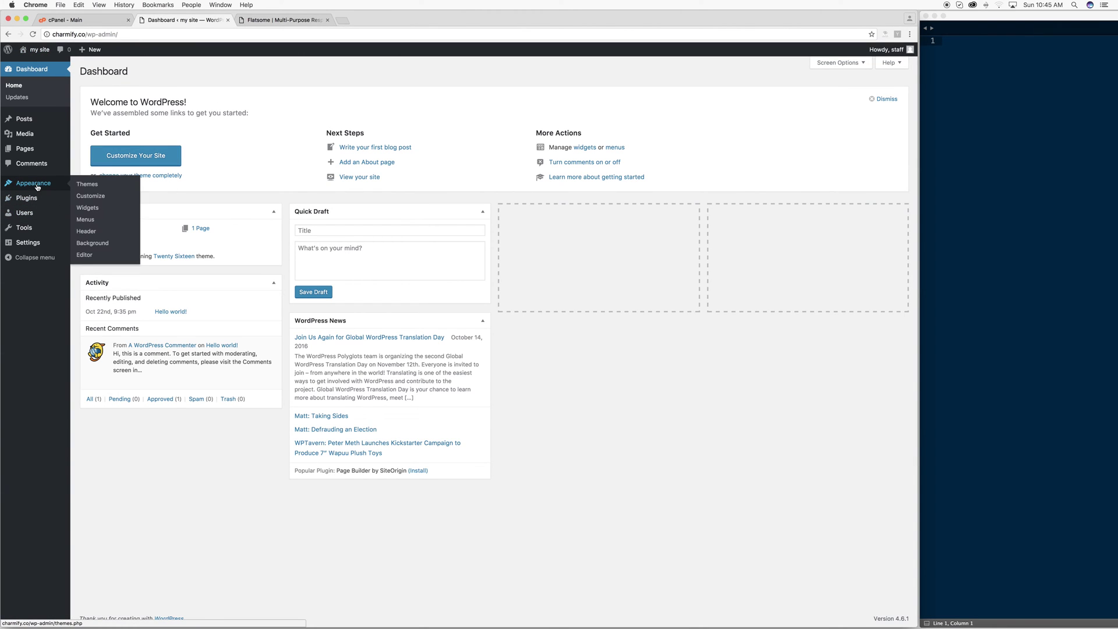
pyautogui.click(84, 185)
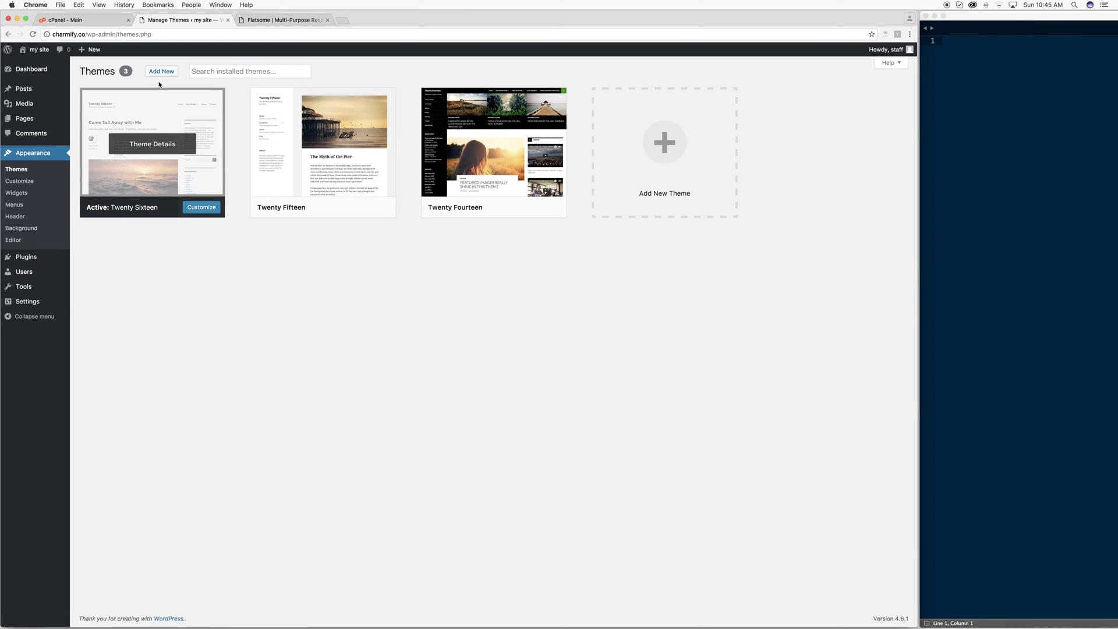
pyautogui.click(163, 73)
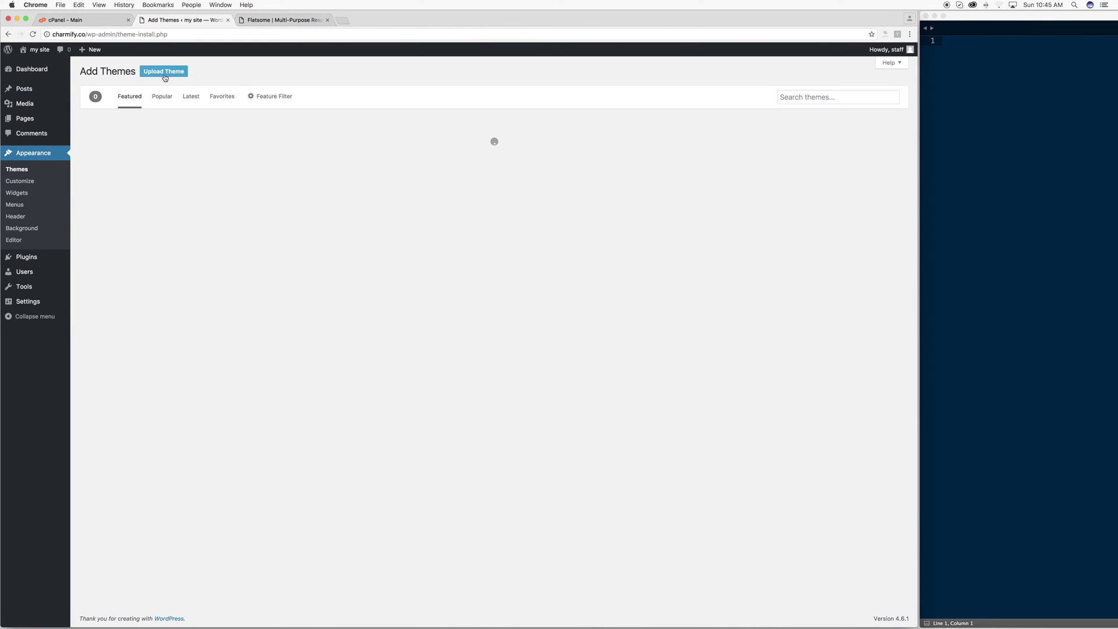
pyautogui.click(158, 72)
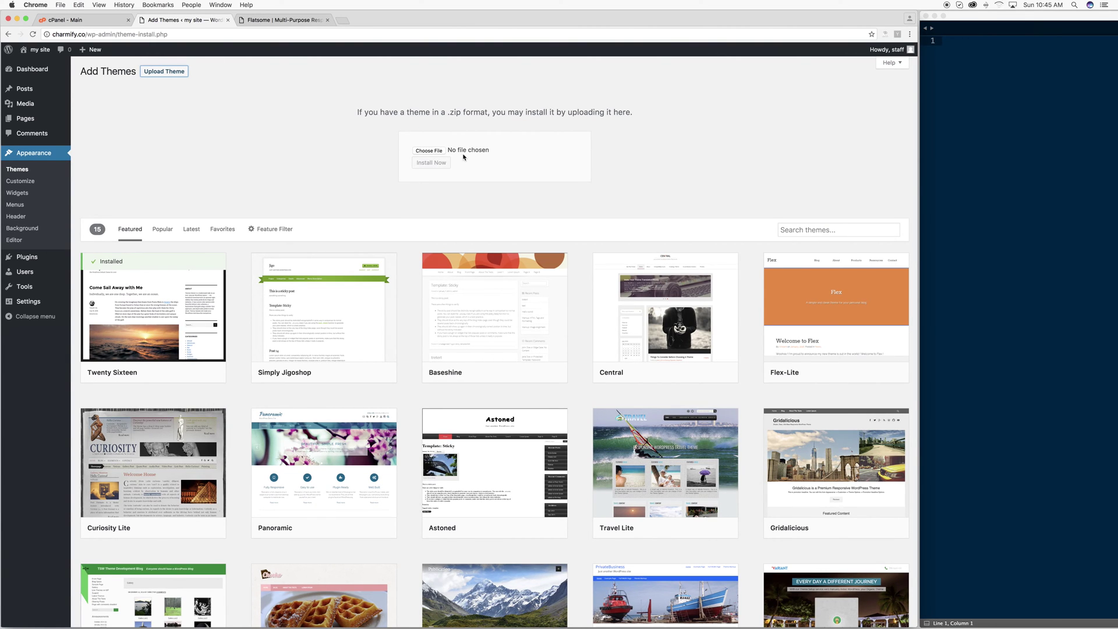
pyautogui.click(429, 151)
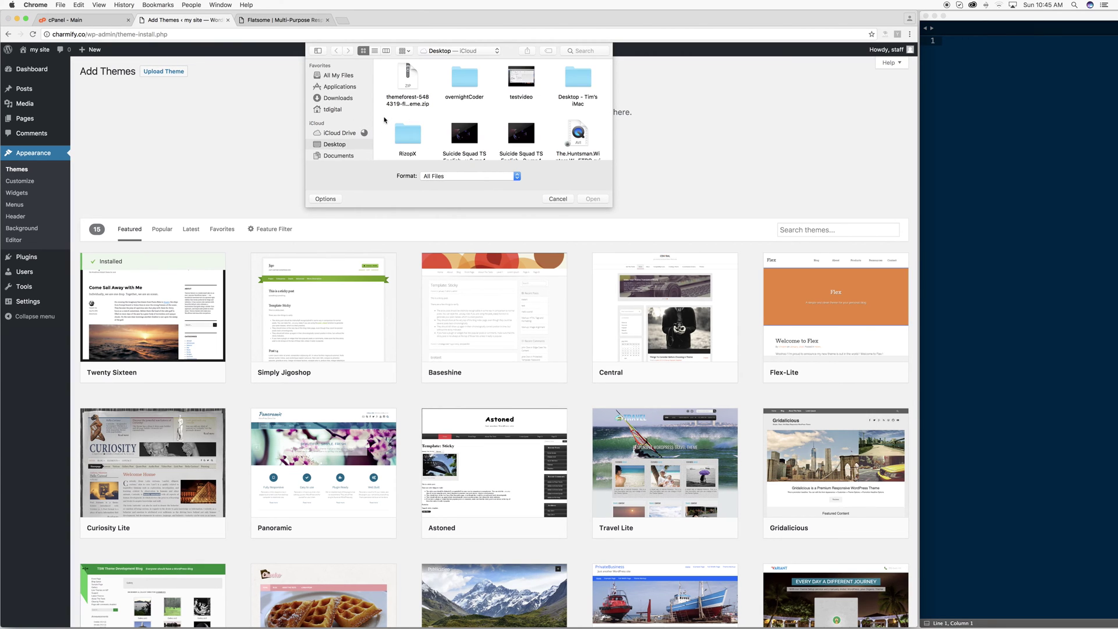
pyautogui.doubleClick(408, 76)
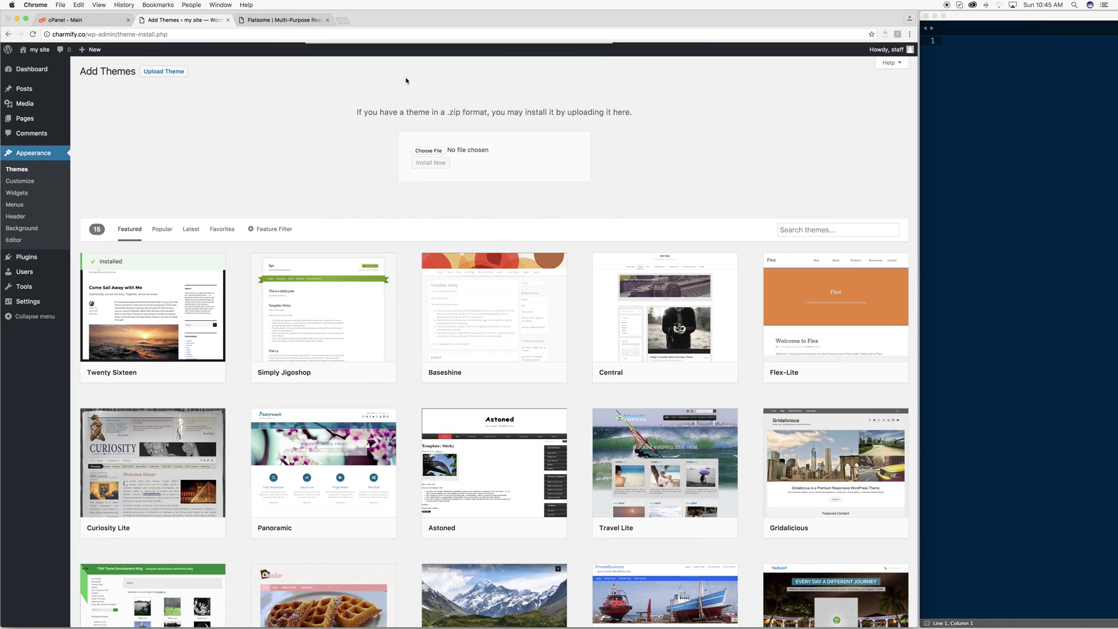
pyautogui.click(440, 164)
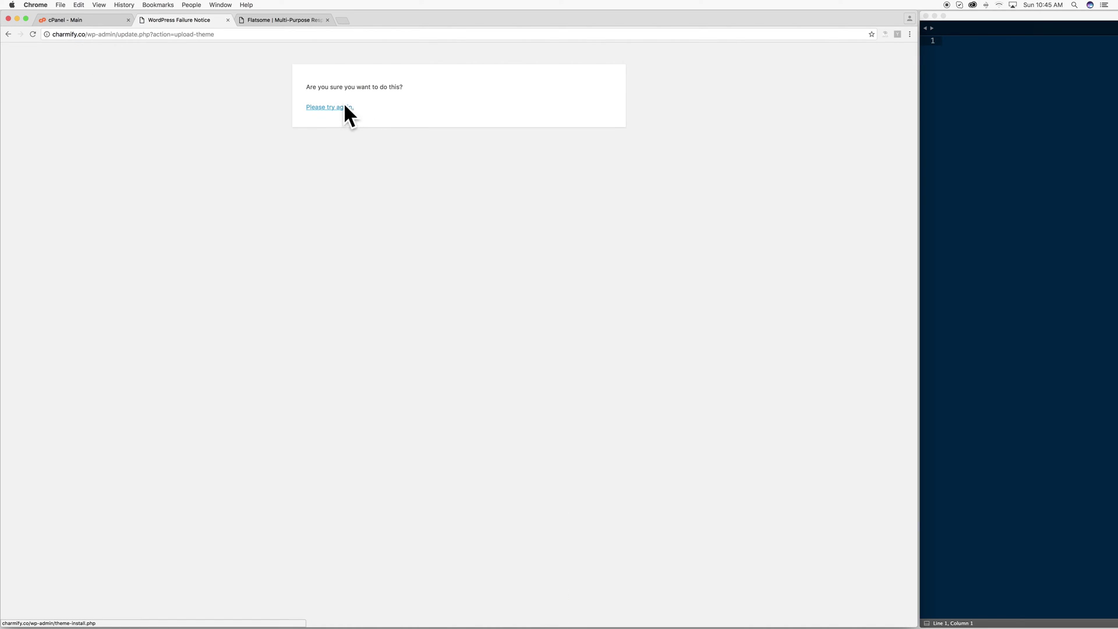
# Retry uploading and installing the theme zip, then return to Add Themes after the second failure
pyautogui.click(335, 107)
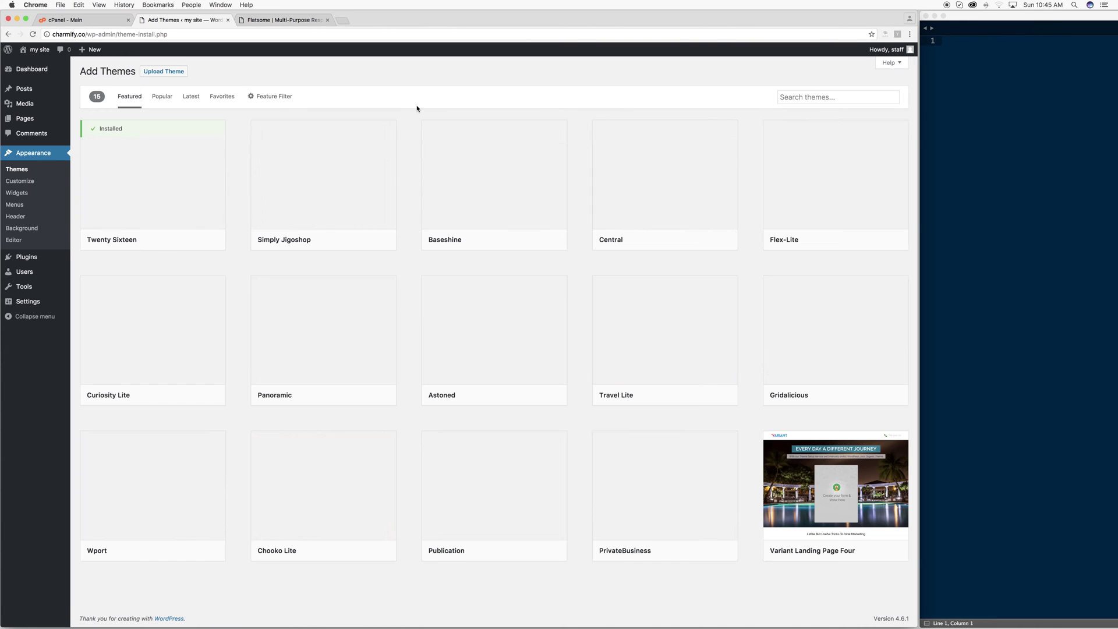
pyautogui.moveTo(427, 162)
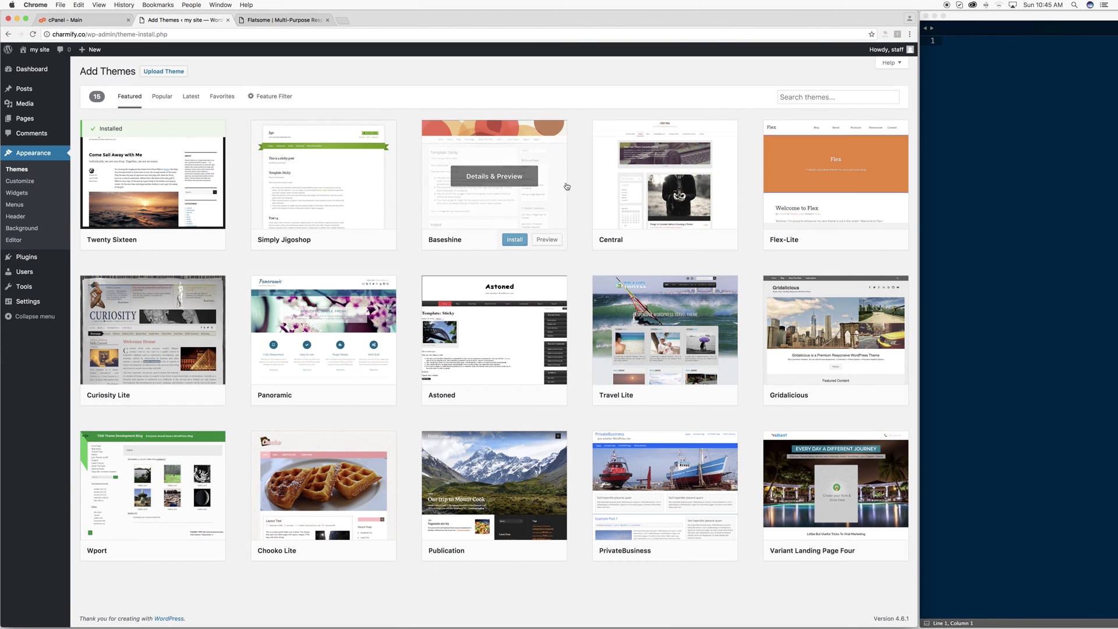
pyautogui.click(163, 71)
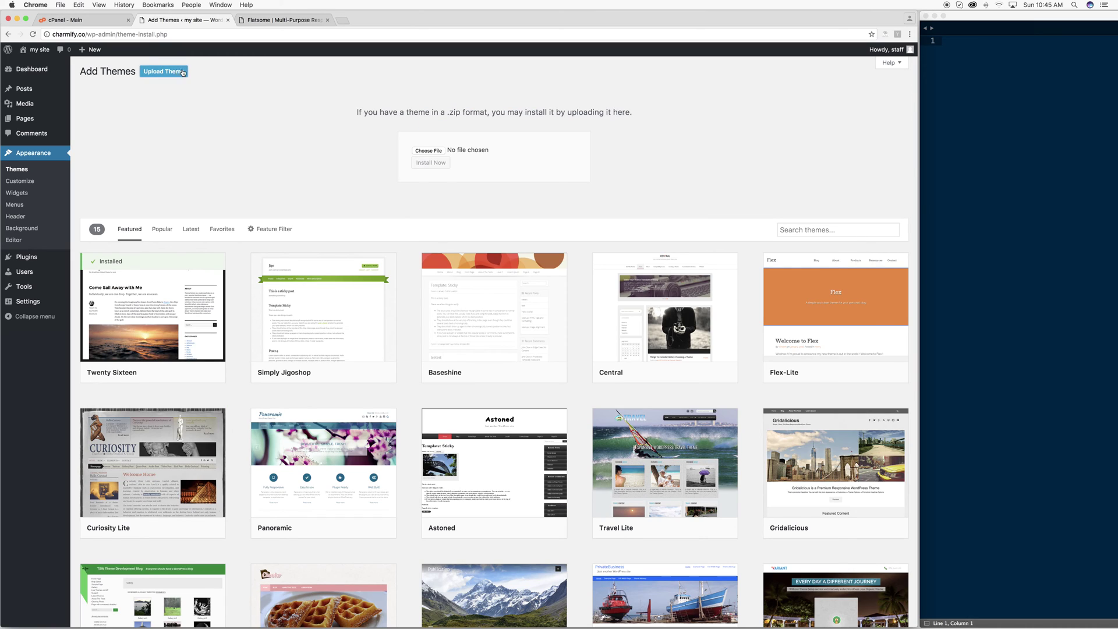
pyautogui.click(435, 152)
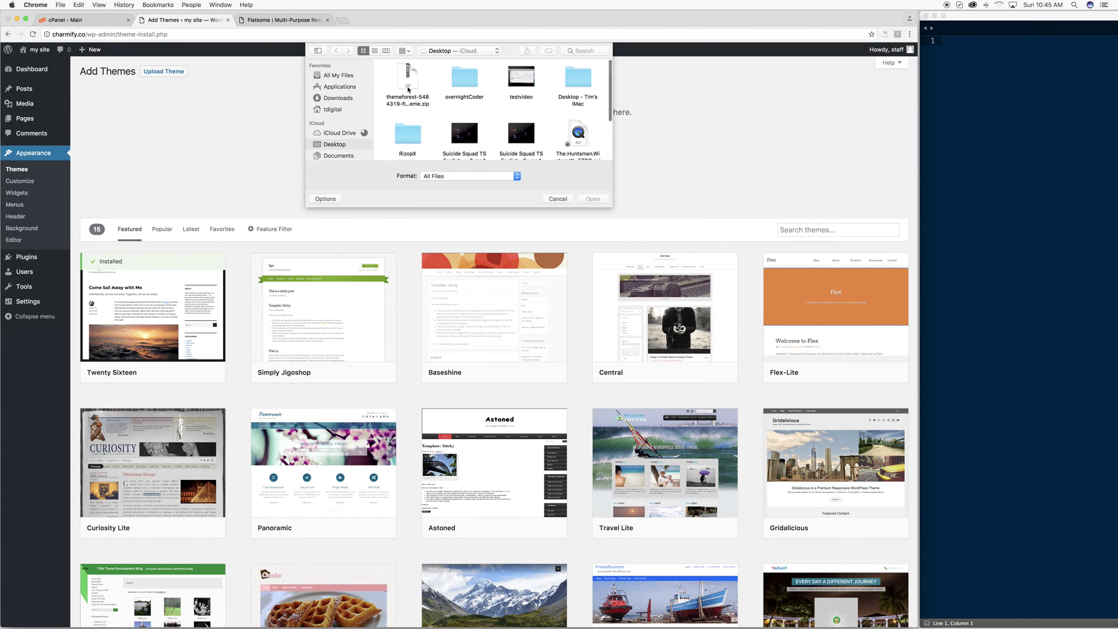
pyautogui.press('Escape')
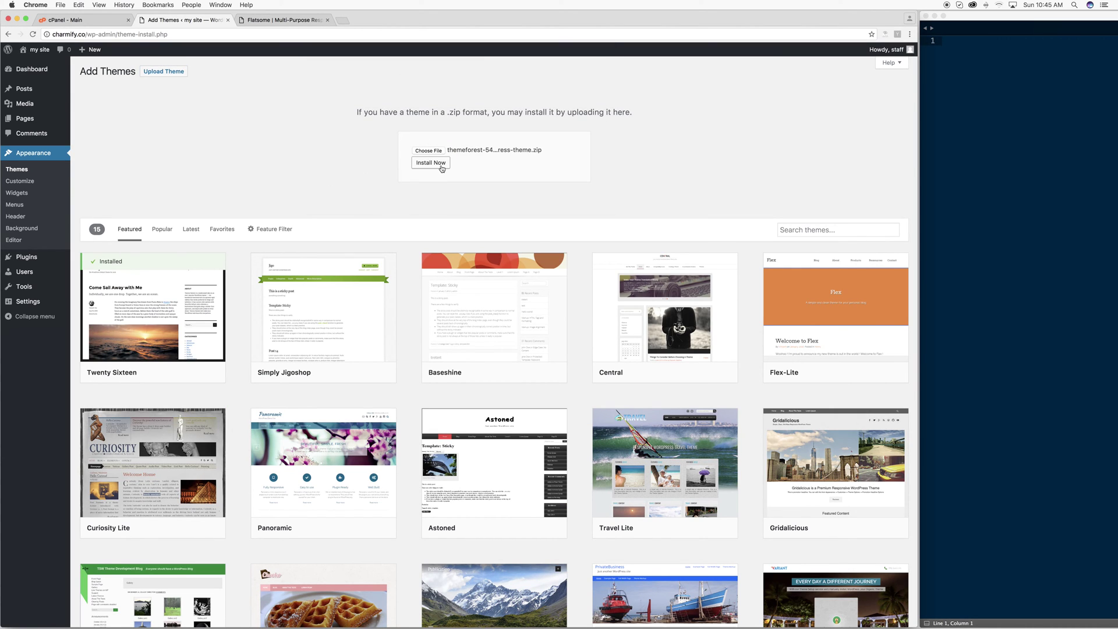
pyautogui.click(441, 166)
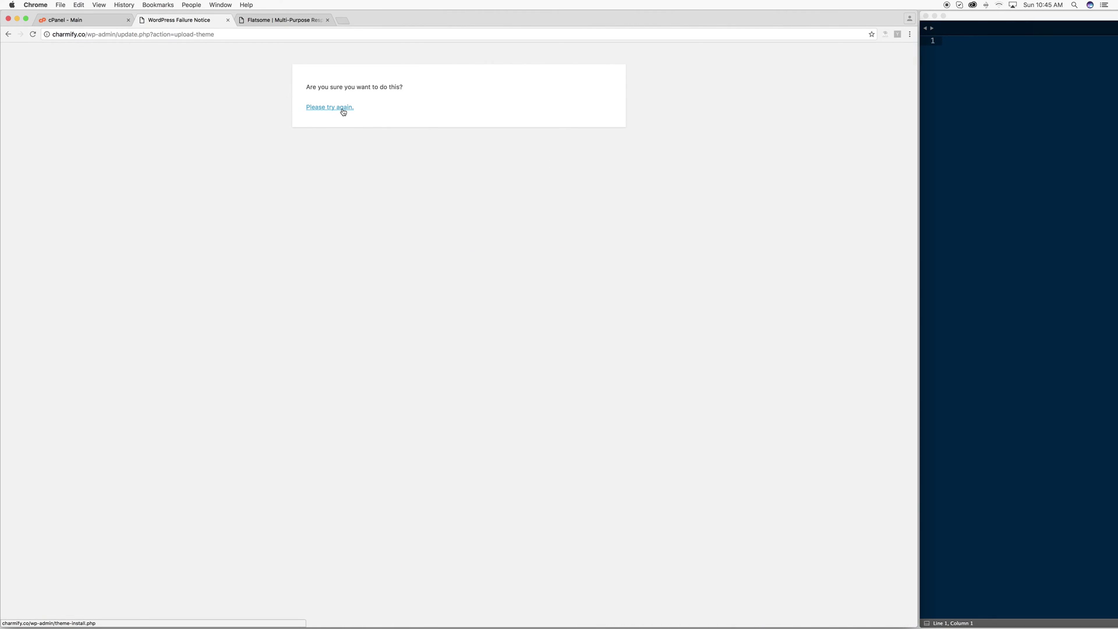
pyautogui.click(342, 110)
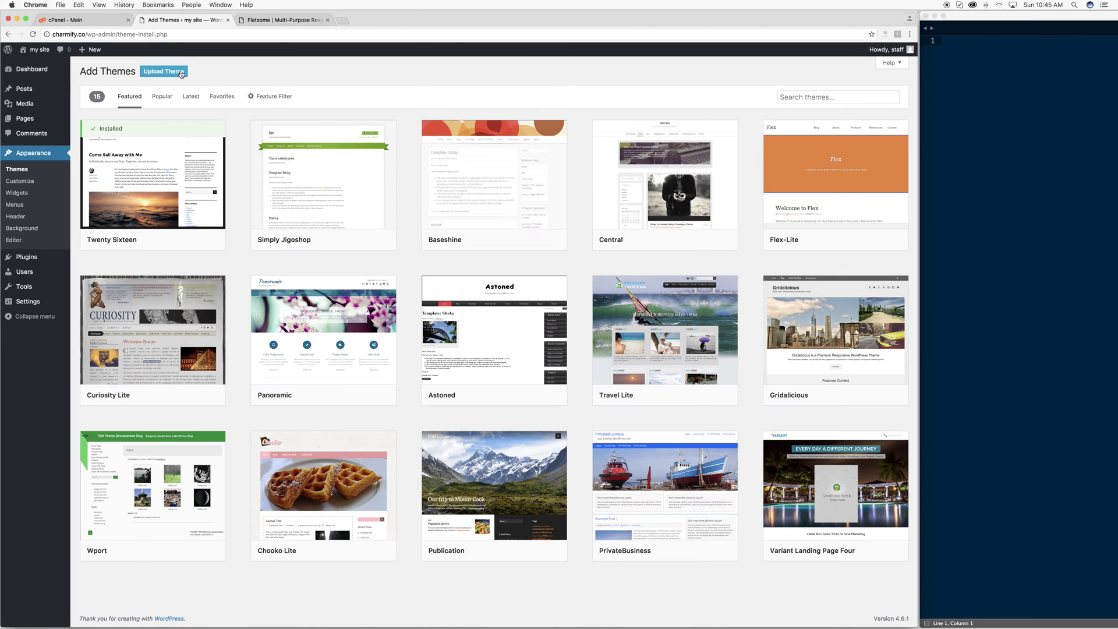
# Go back to Appearance > Themes, then switch to the cPanel - Main tab
pyautogui.click(21, 170)
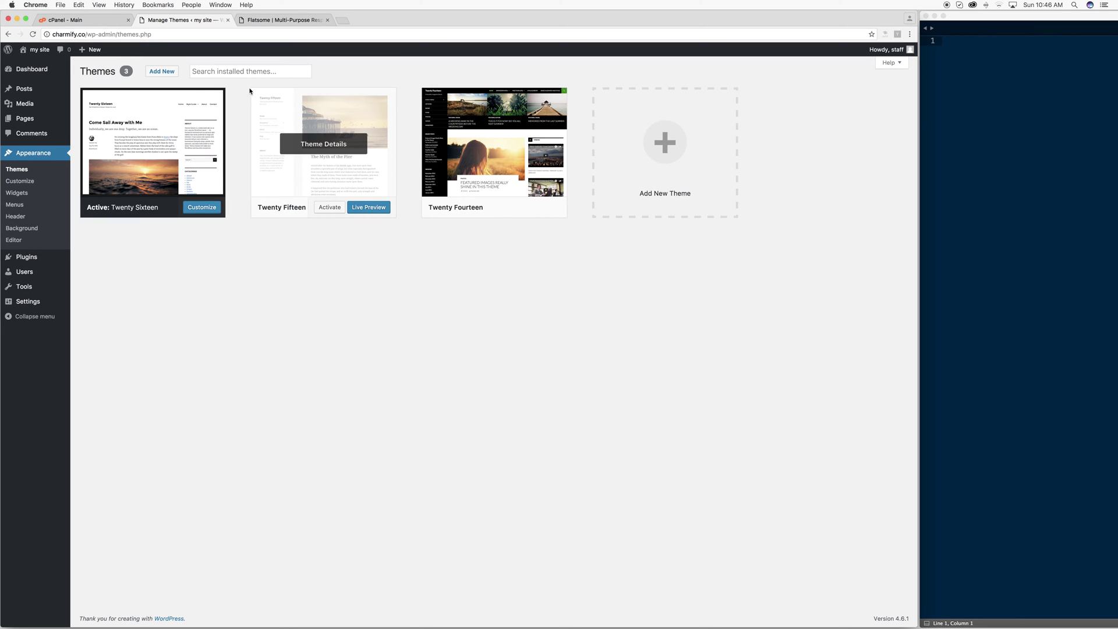
pyautogui.click(85, 21)
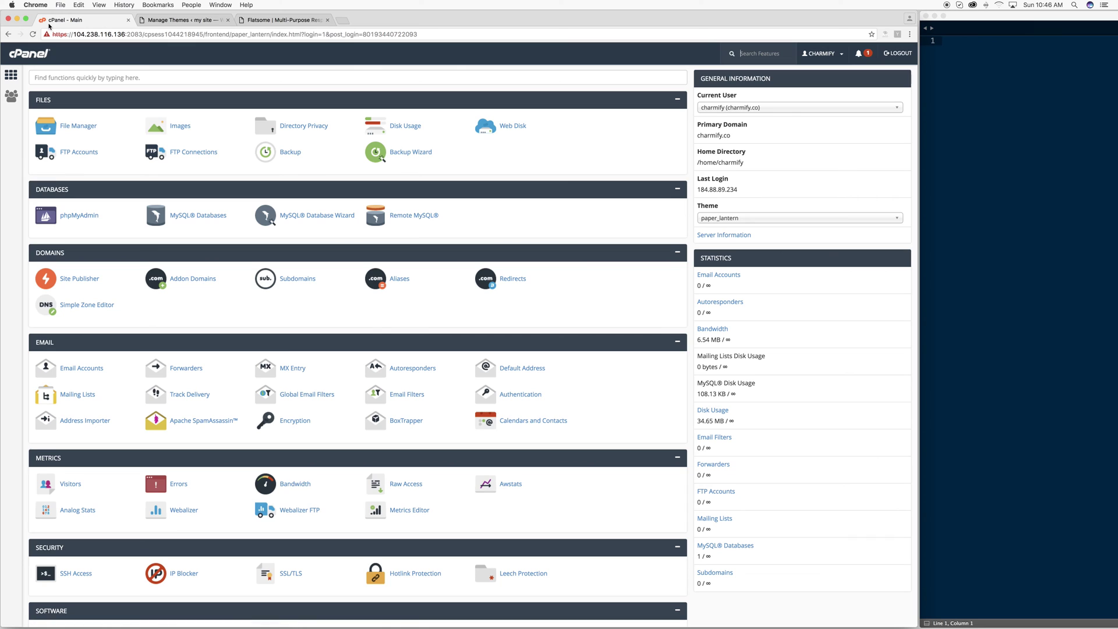
# Open cPanel's File Manager and browse into the public_html folder
pyautogui.click(78, 126)
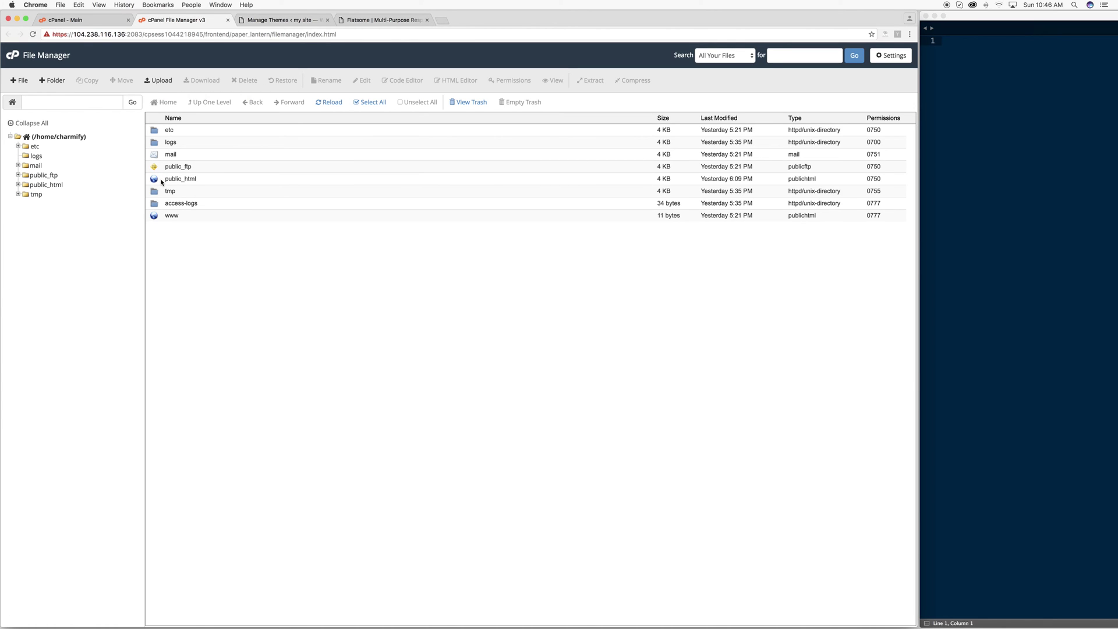
pyautogui.doubleClick(162, 180)
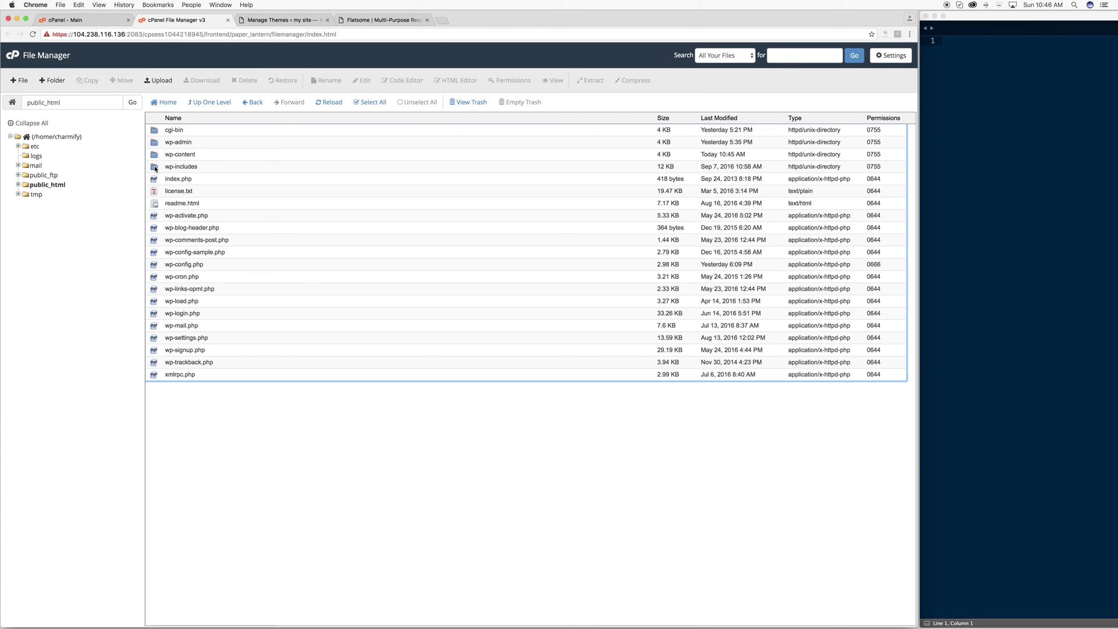
pyautogui.moveTo(194, 131); pyautogui.dragTo(144, 130)
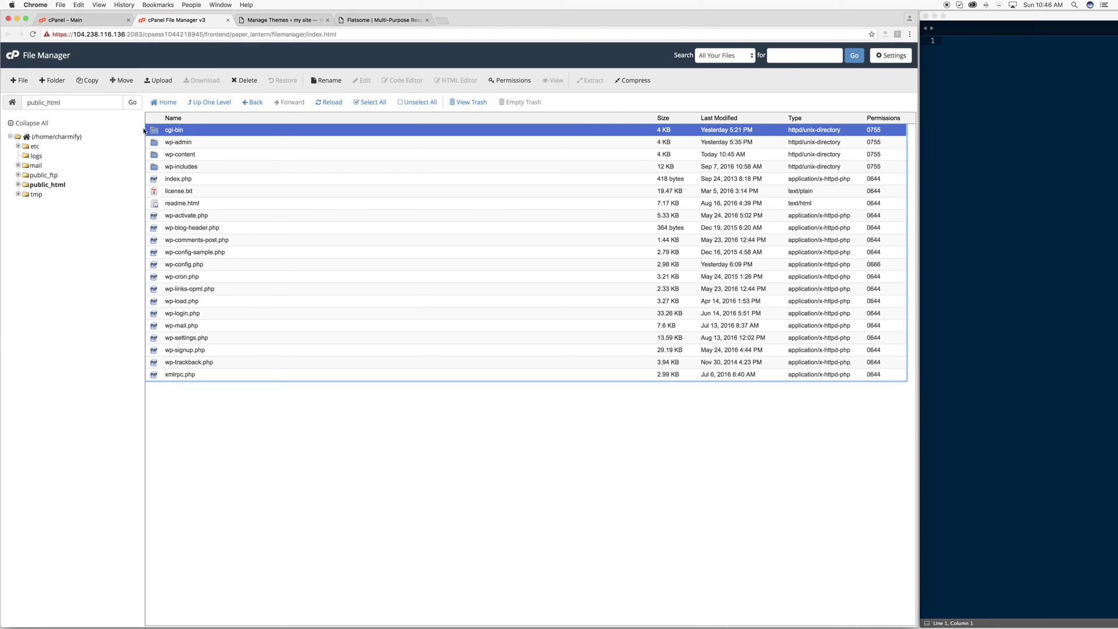
pyautogui.click(188, 143)
pyautogui.click(187, 155)
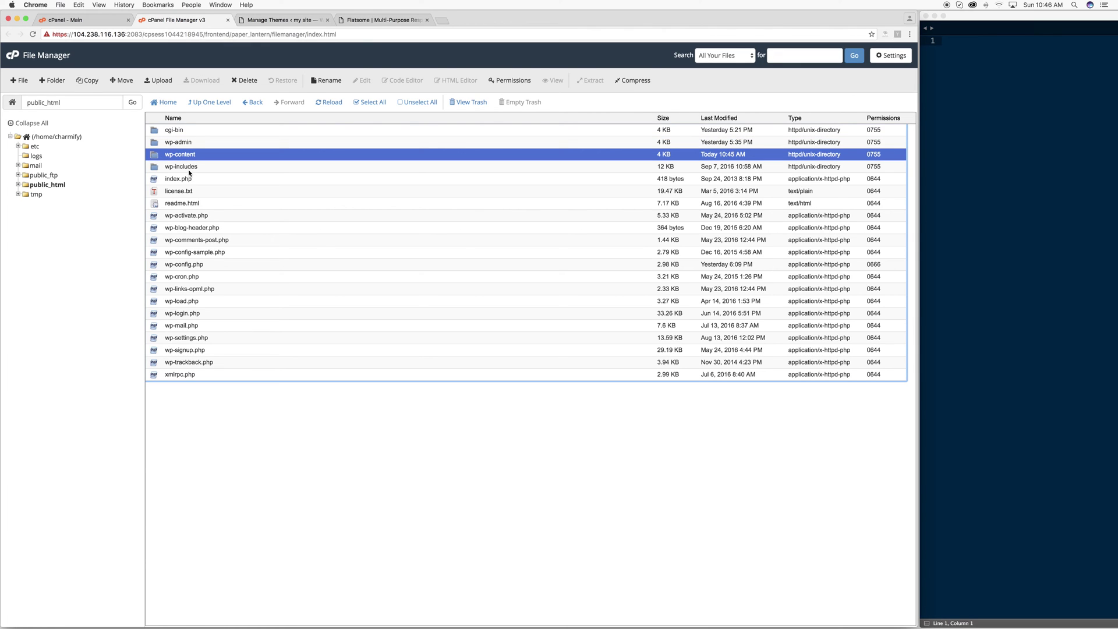
pyautogui.click(189, 167)
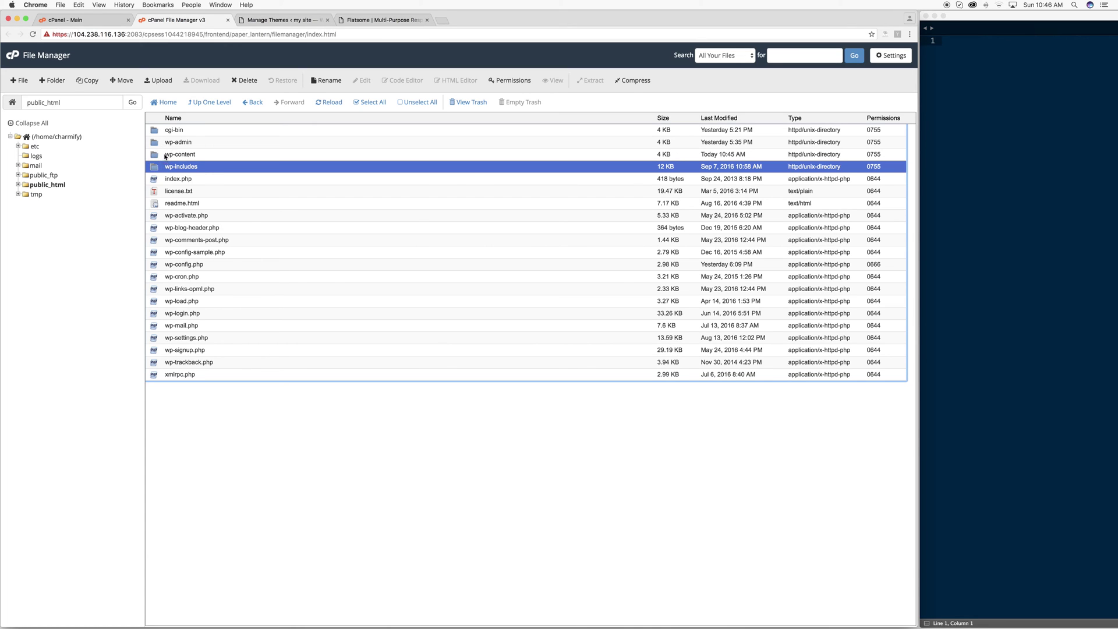
# Open wp-content/themes and bring up its File Upload page
pyautogui.doubleClick(166, 156)
pyautogui.click(163, 145)
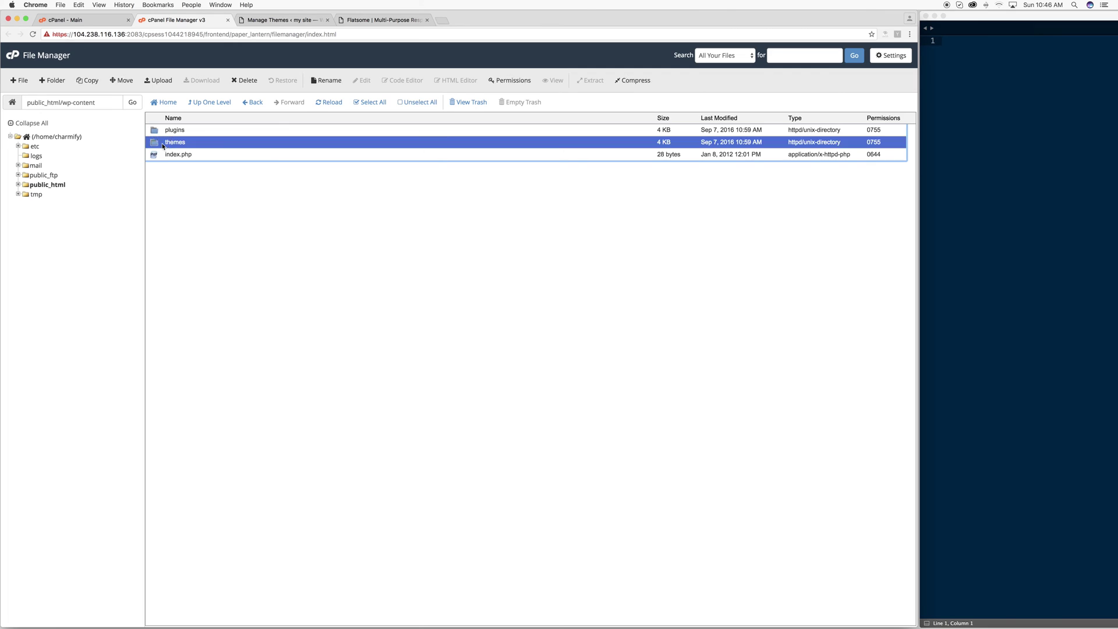
pyautogui.doubleClick(163, 145)
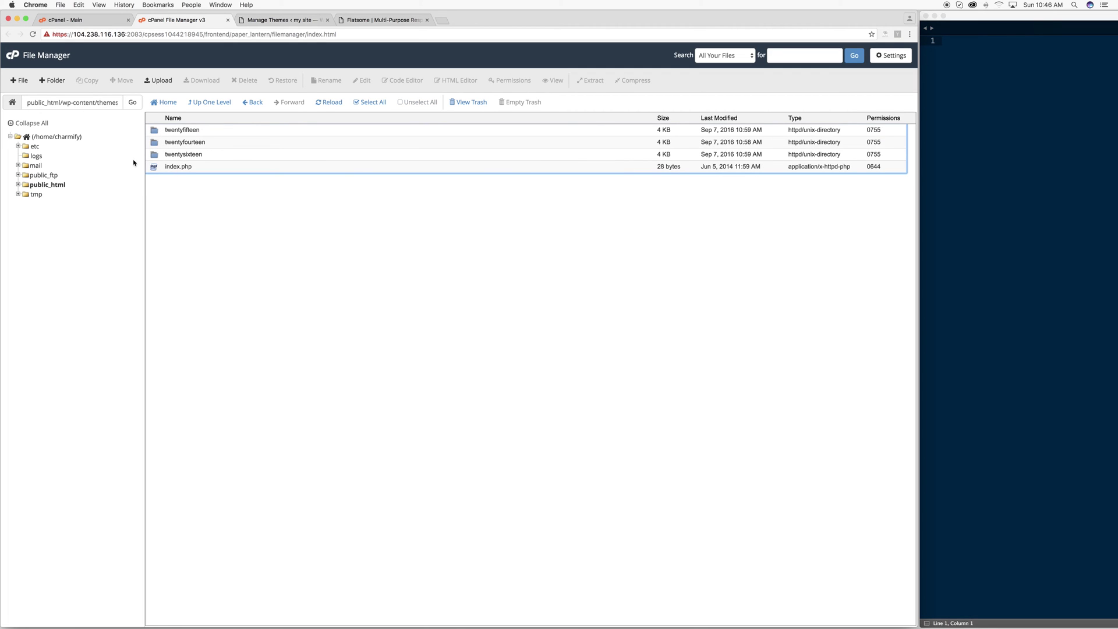
pyautogui.click(158, 80)
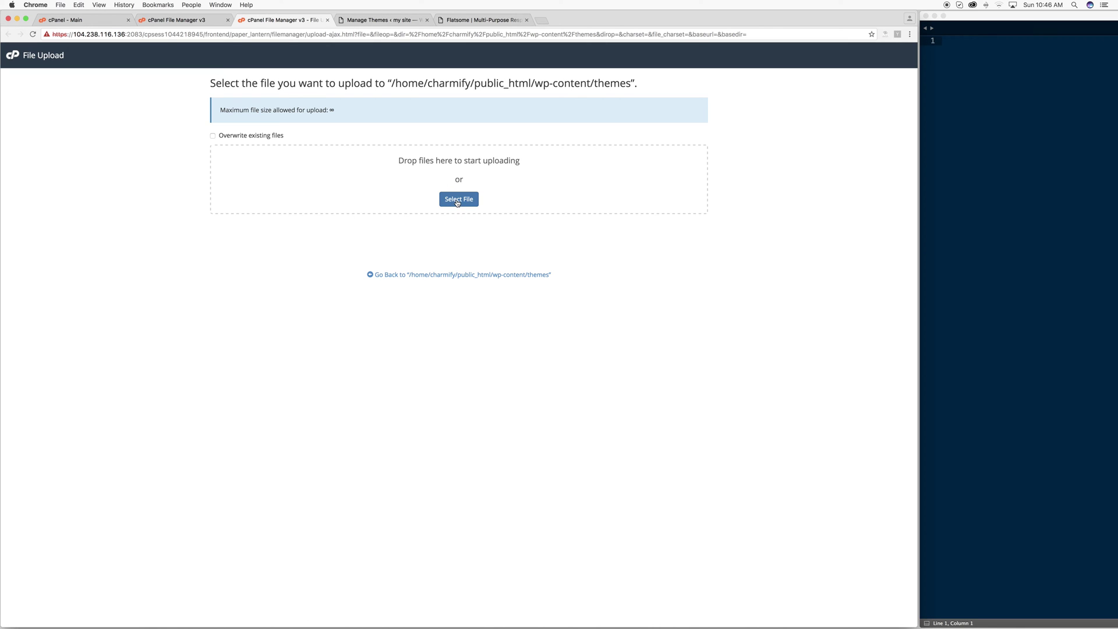
# Upload the themeforest Flatsome zip (8.02 MB) and return to the themes folder listing
pyautogui.click(458, 199)
pyautogui.doubleClick(405, 88)
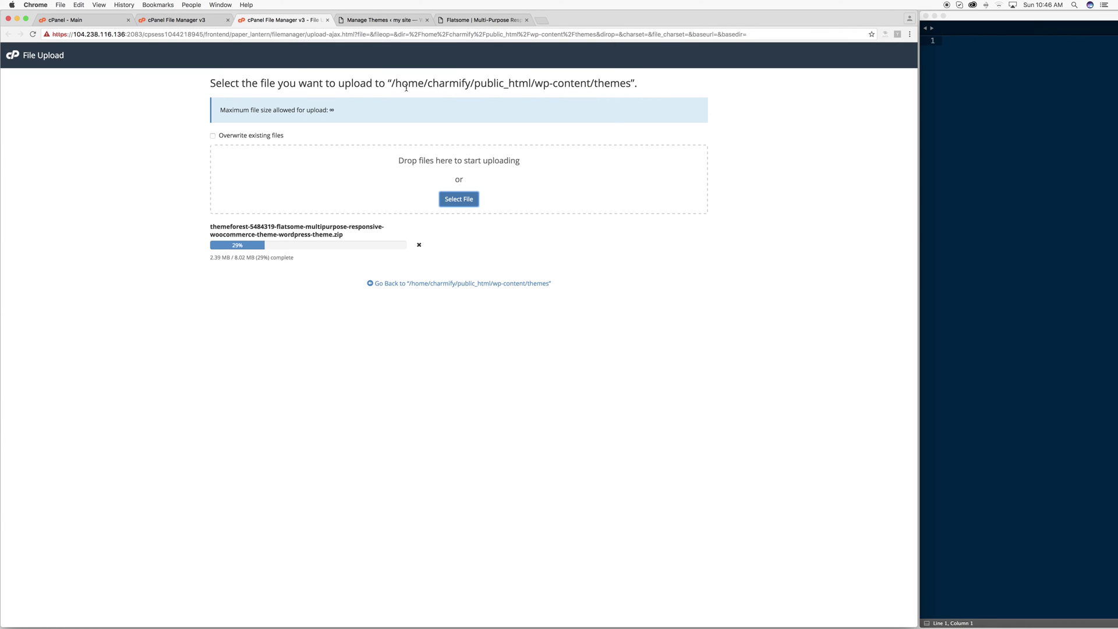
pyautogui.click(174, 22)
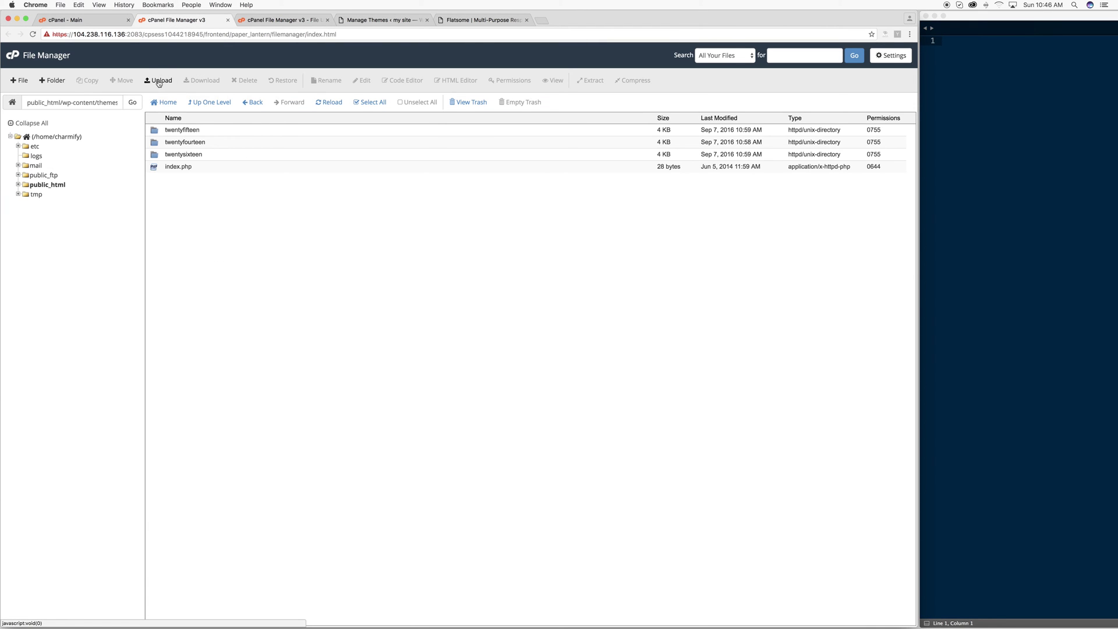
pyautogui.click(248, 22)
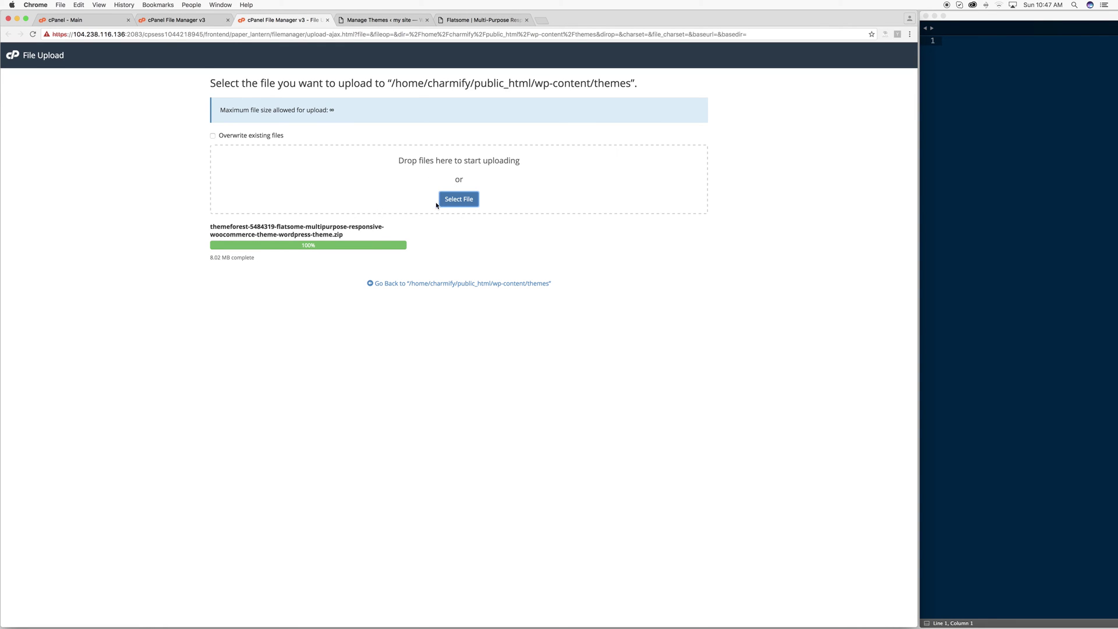
pyautogui.click(387, 284)
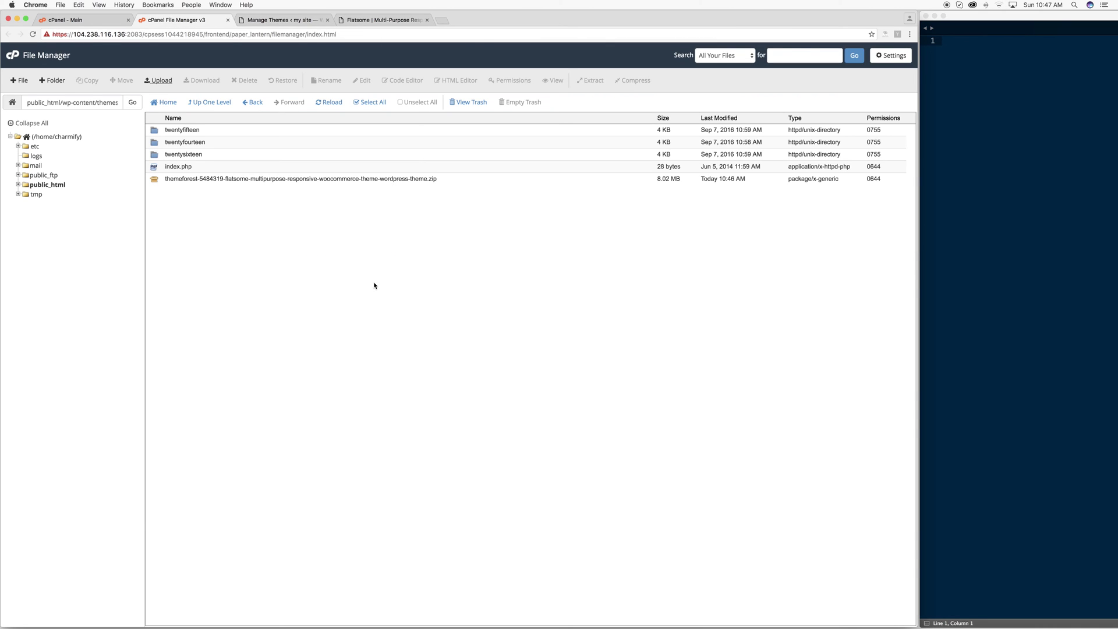
# Extract the Flatsome zip into wp-content/themes and reload to show the new flatsome folder
pyautogui.click(171, 178)
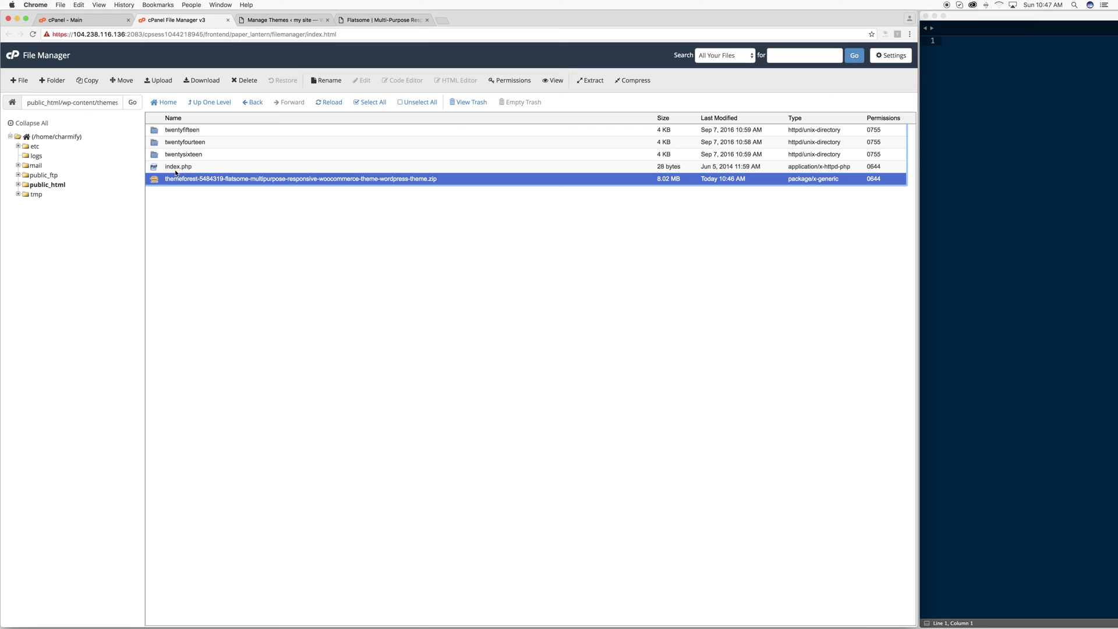
pyautogui.click(591, 80)
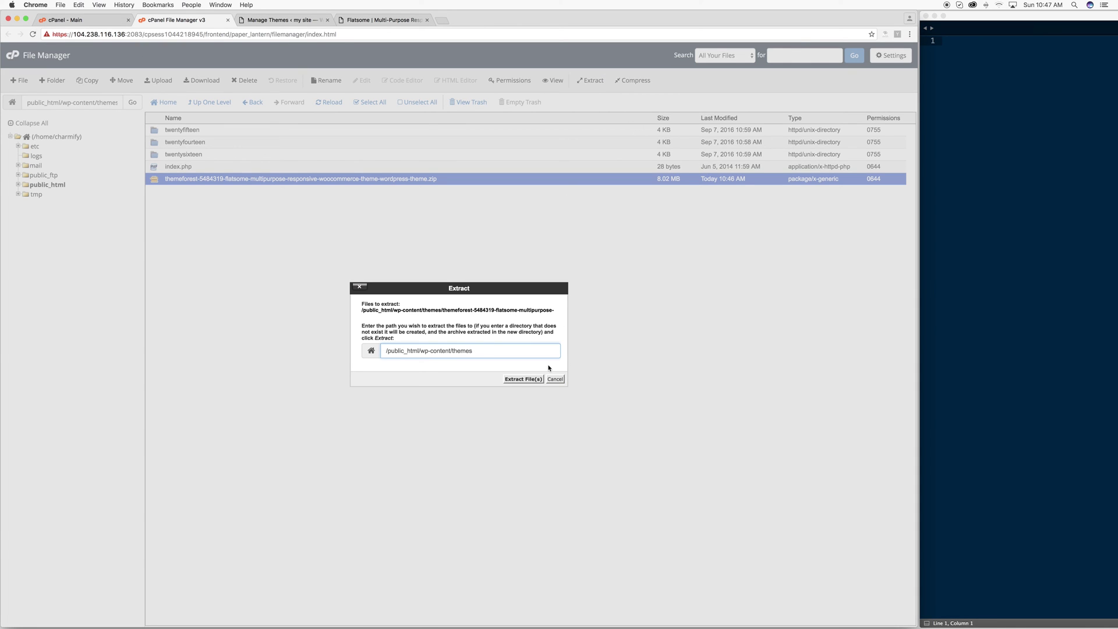
pyautogui.click(523, 379)
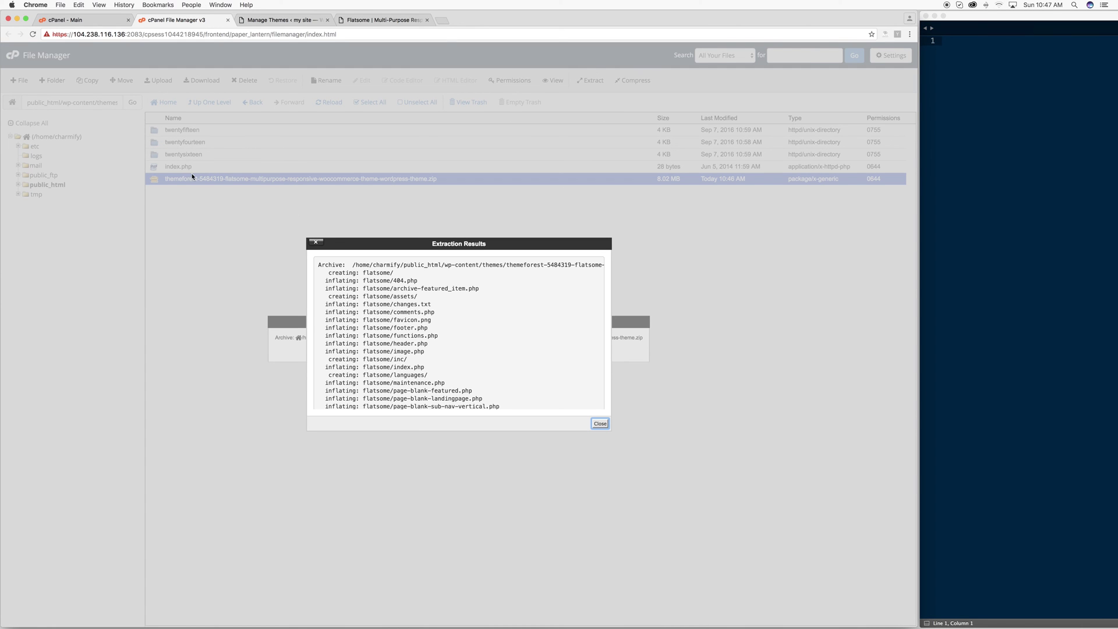
pyautogui.click(601, 423)
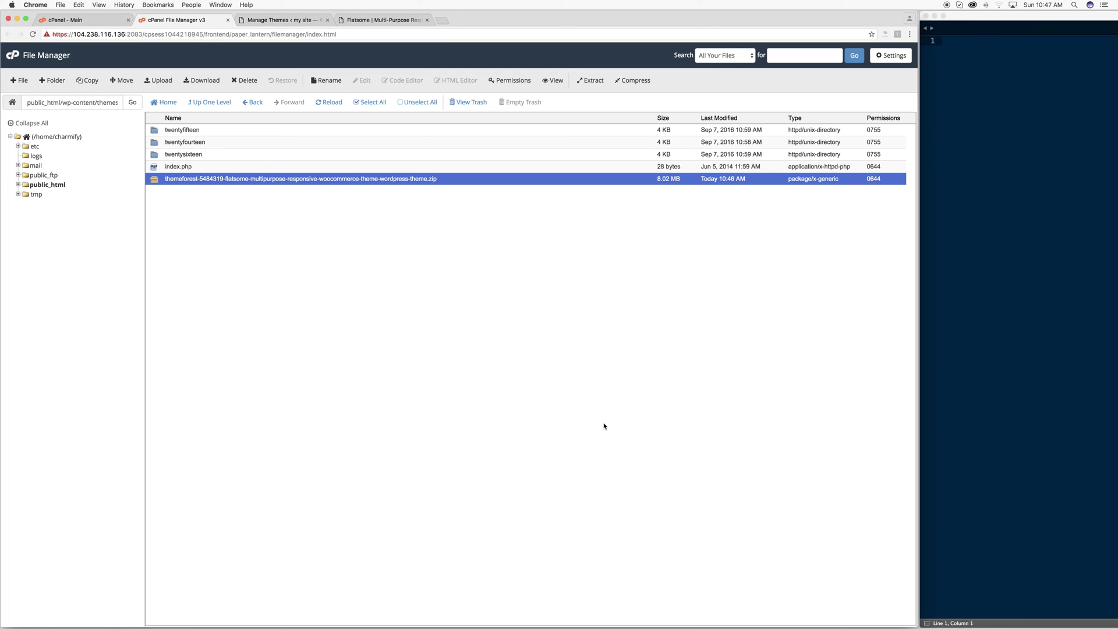
pyautogui.click(327, 101)
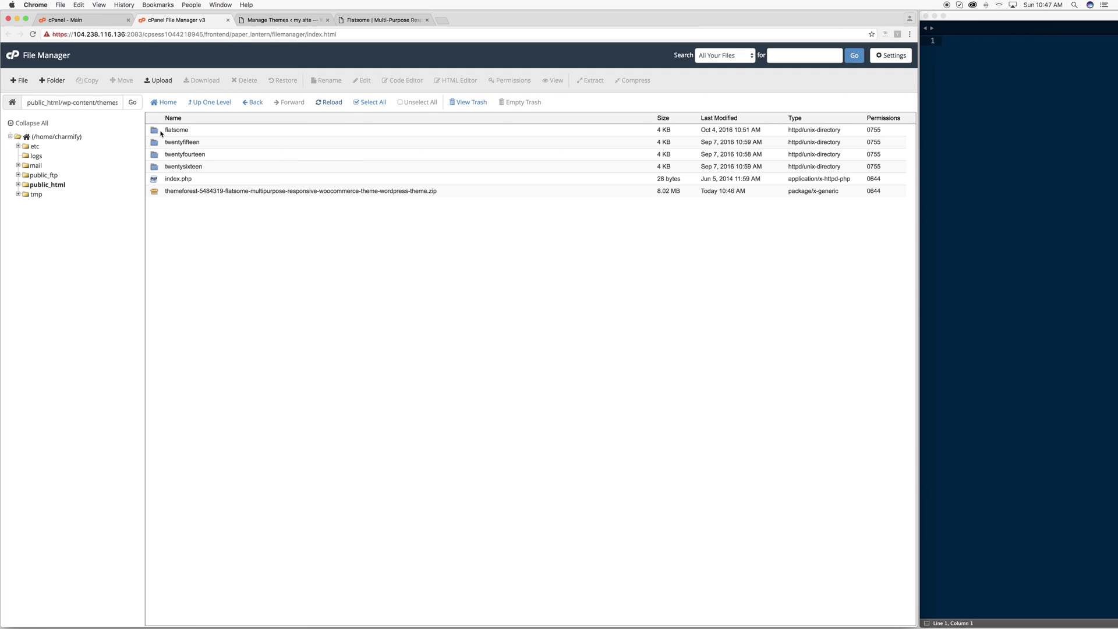
# Delete the original Flatsome zip from the themes folder
pyautogui.click(216, 191)
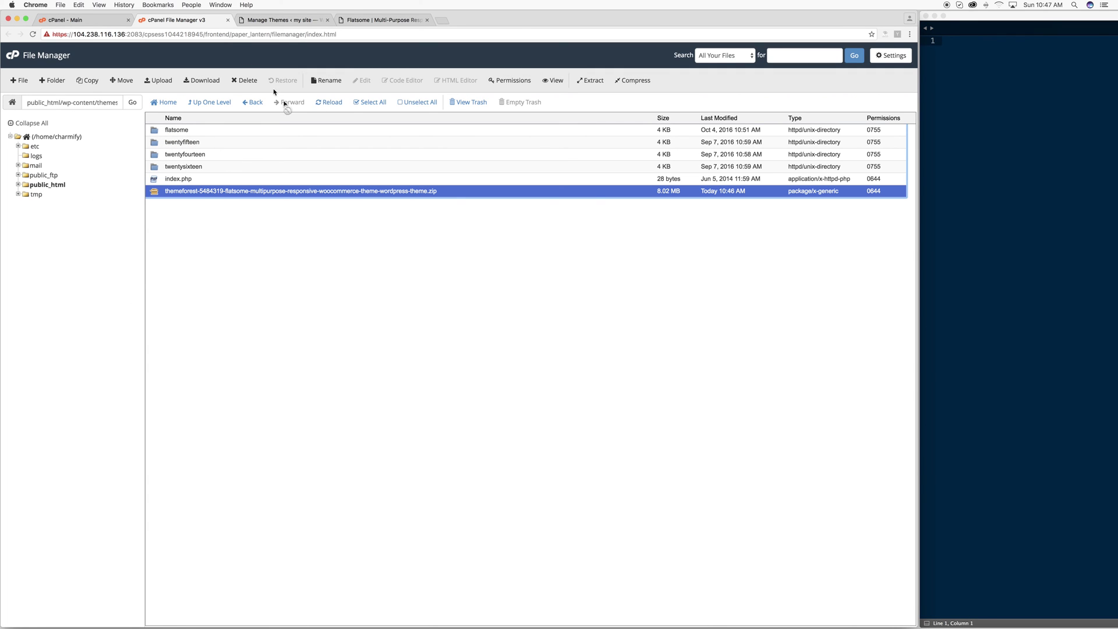
pyautogui.click(245, 81)
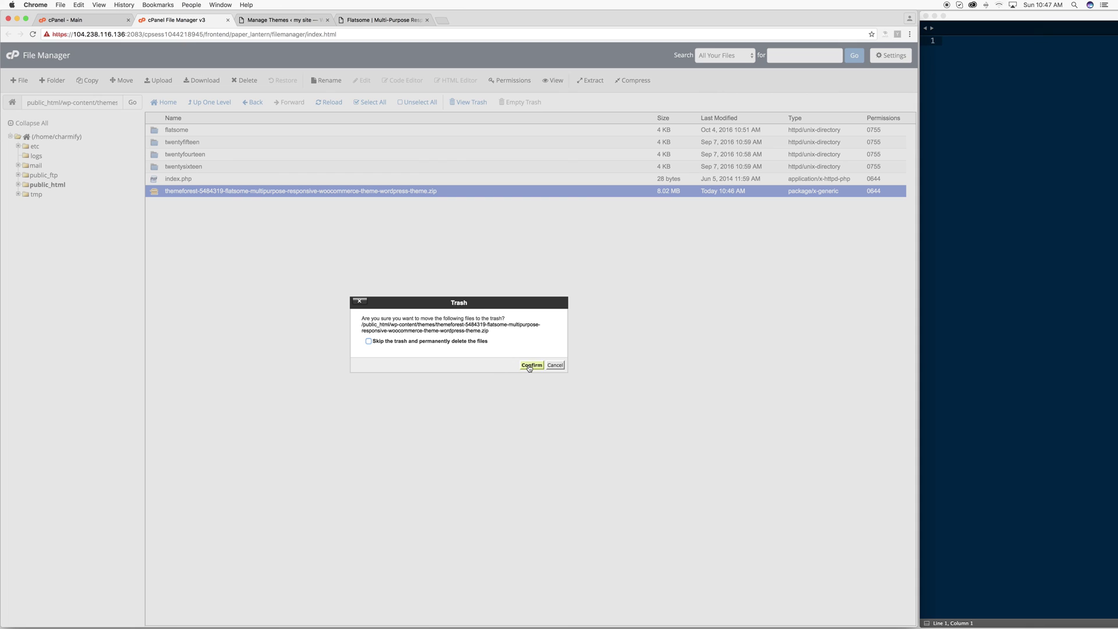
pyautogui.click(529, 367)
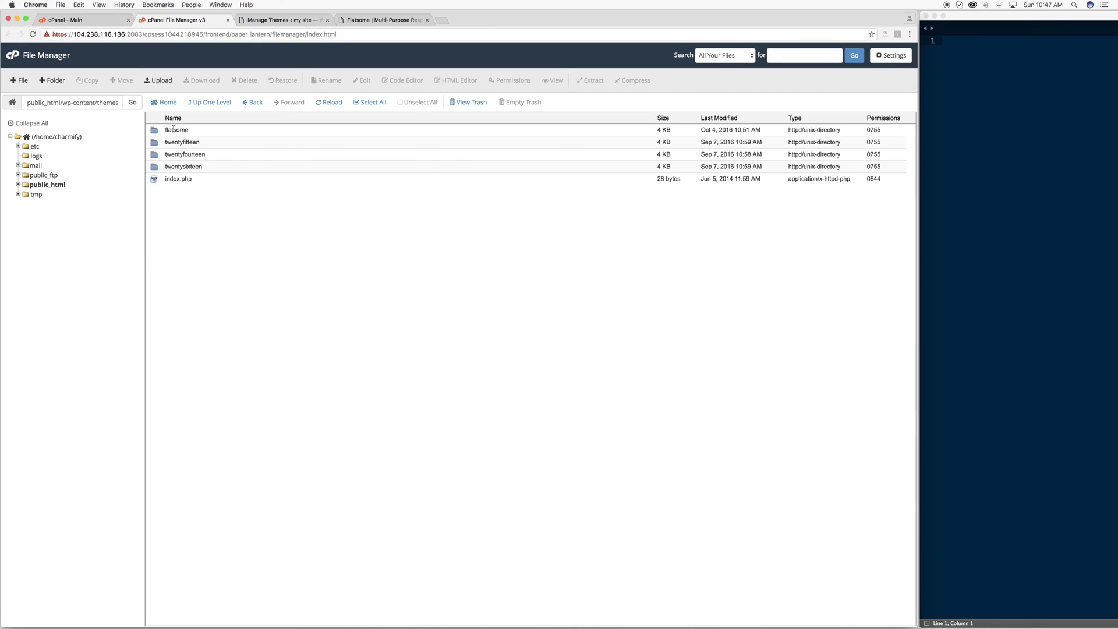
# Activate Flatsome on the refreshed WordPress Themes page and choose Not right now in its wizard
pyautogui.click(250, 20)
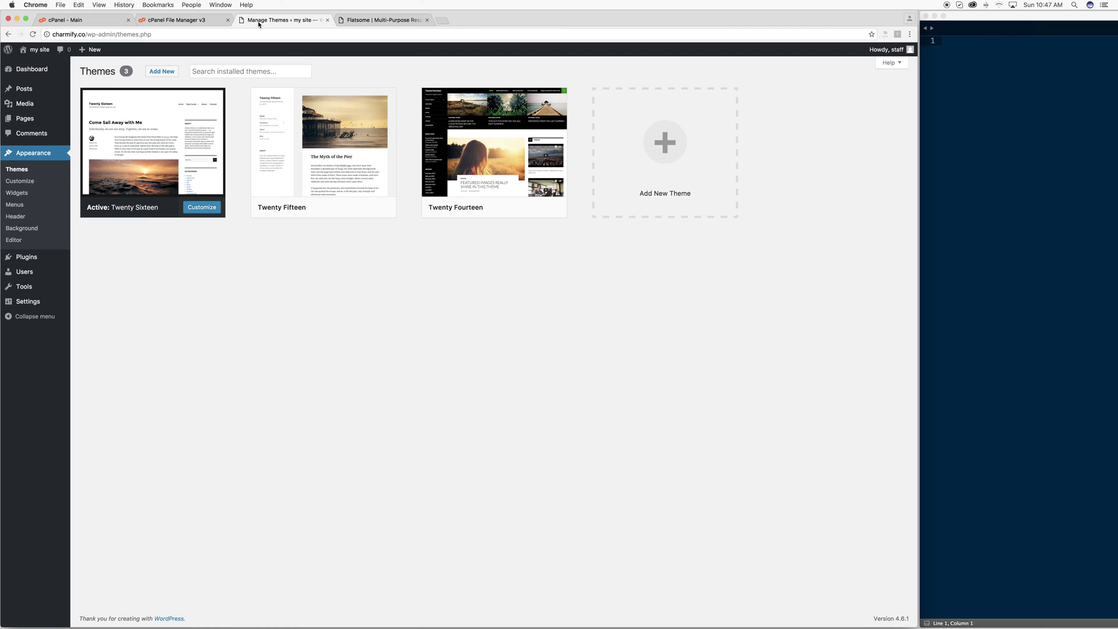
pyautogui.click(17, 169)
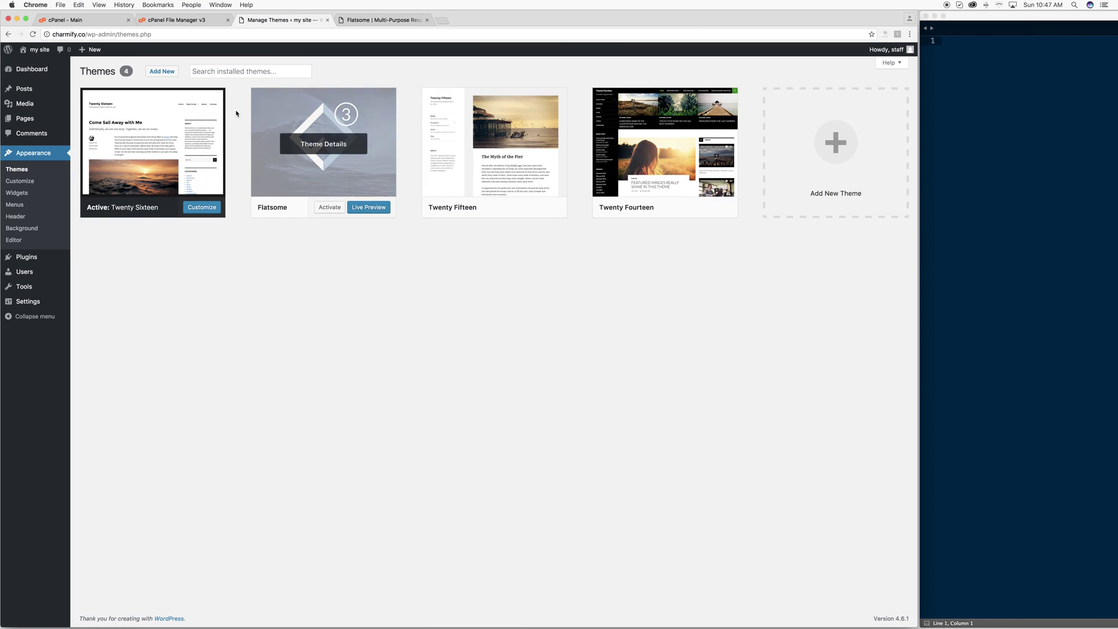
pyautogui.click(329, 208)
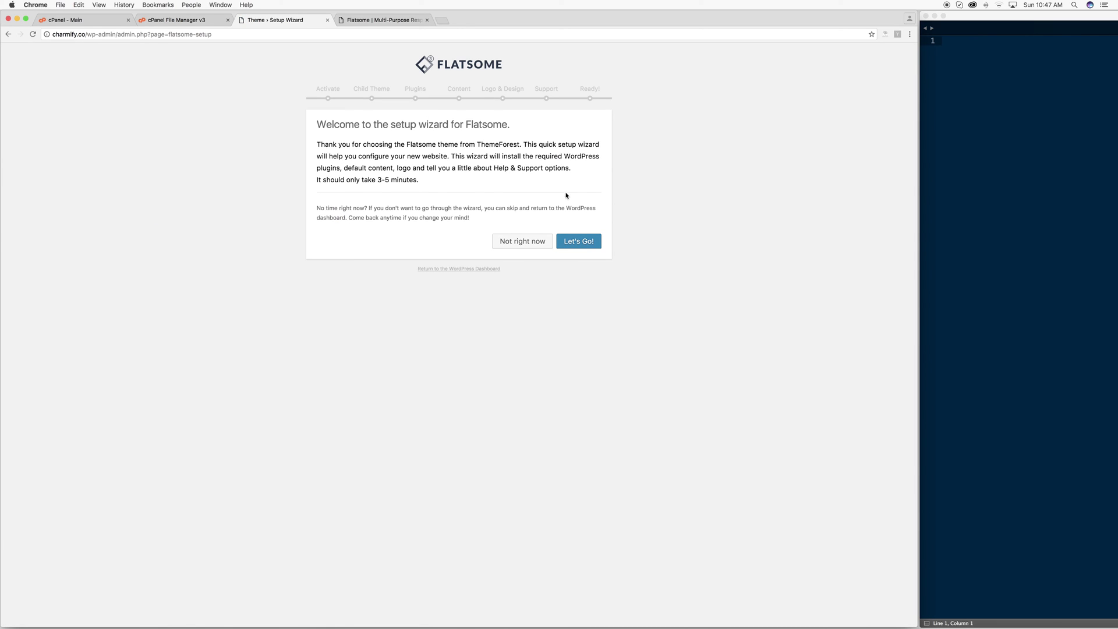
pyautogui.click(527, 244)
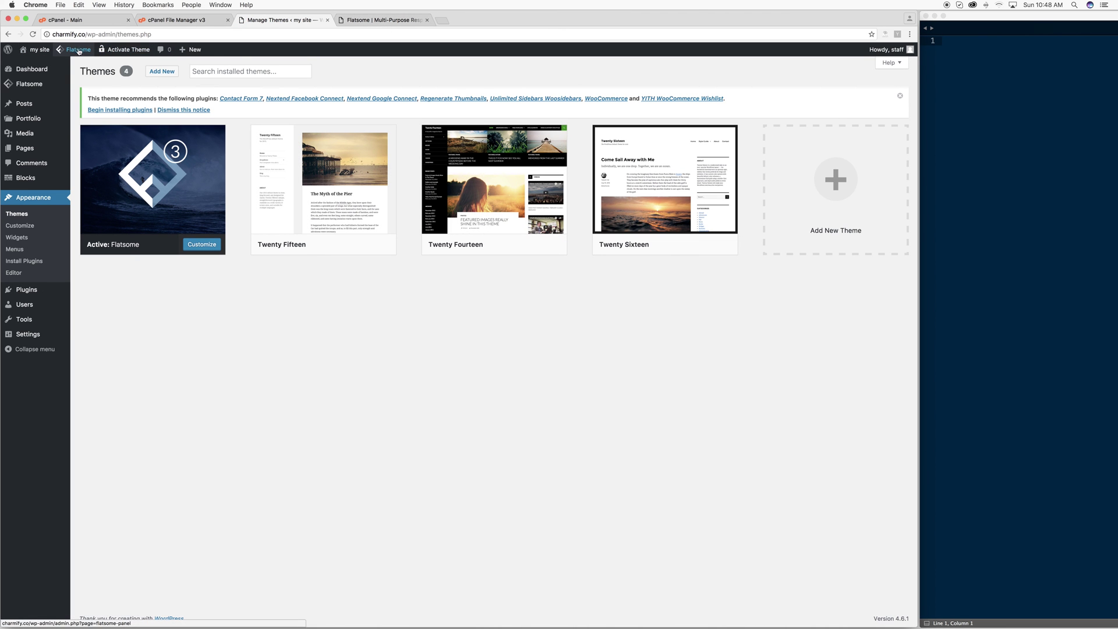
# Bring up the my site admin-bar menu with its Visit Site link
pyautogui.moveTo(33, 66)
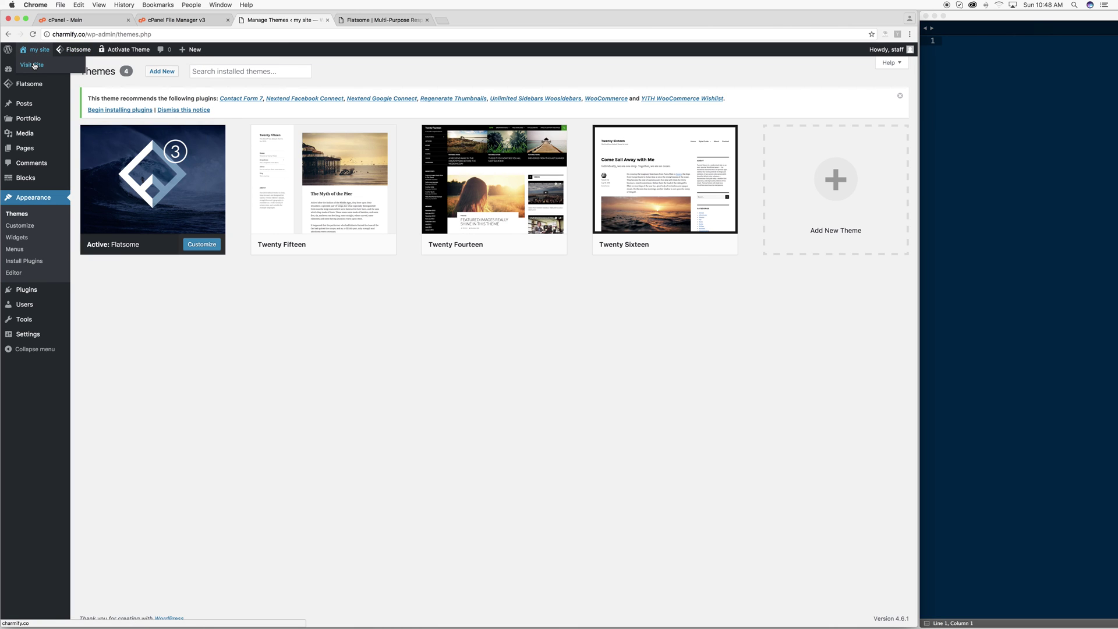